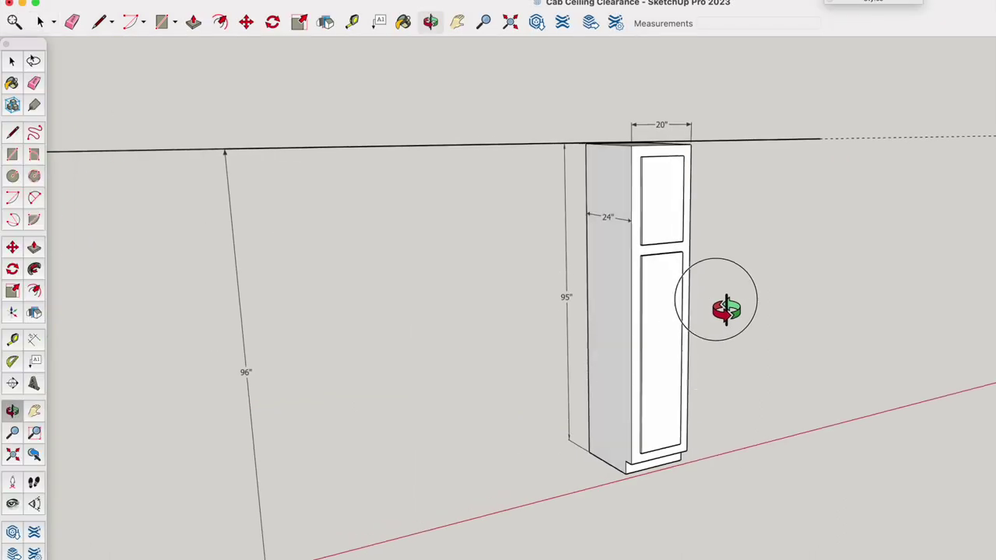
Step: Rotate the tall cabinet 90 degrees about its front lower-left corner so it lies flat on the floor
left_click_drag(723, 306, 749, 300)
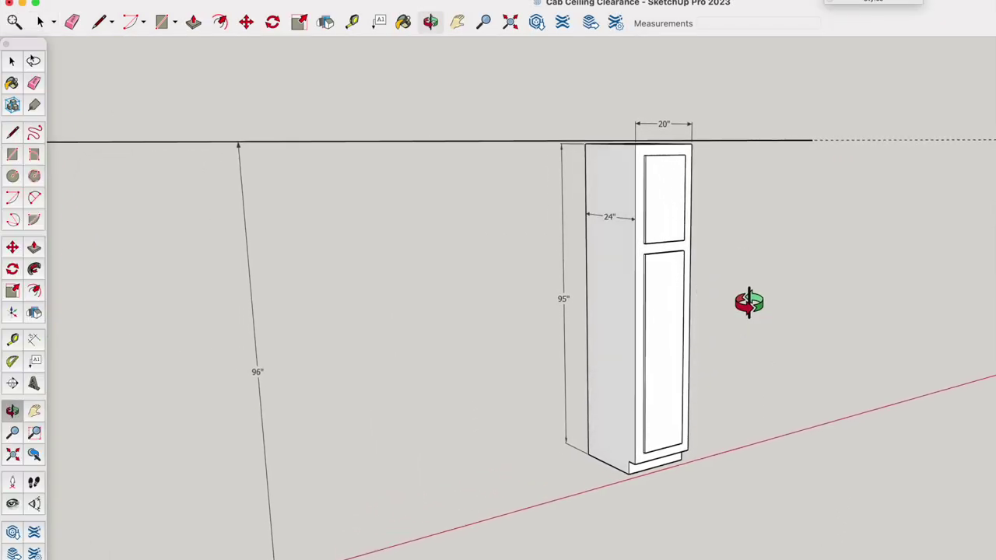
key("space")
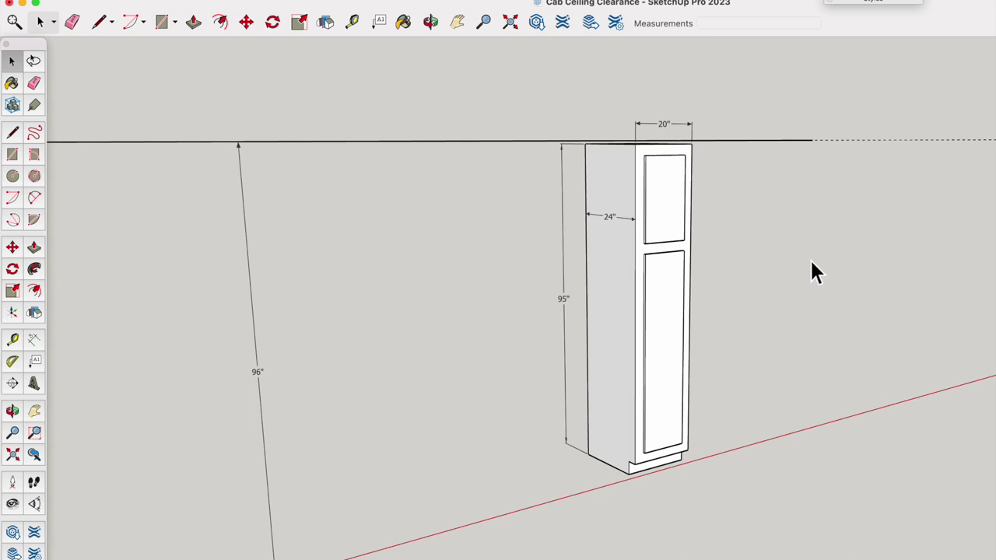
key("o")
left_click_drag(831, 257, 667, 262)
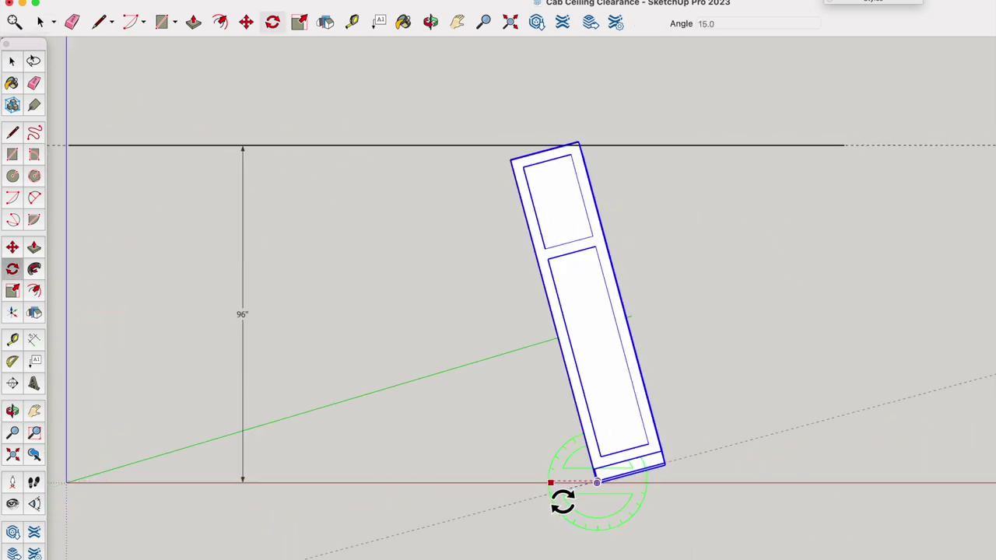
left_click(612, 529)
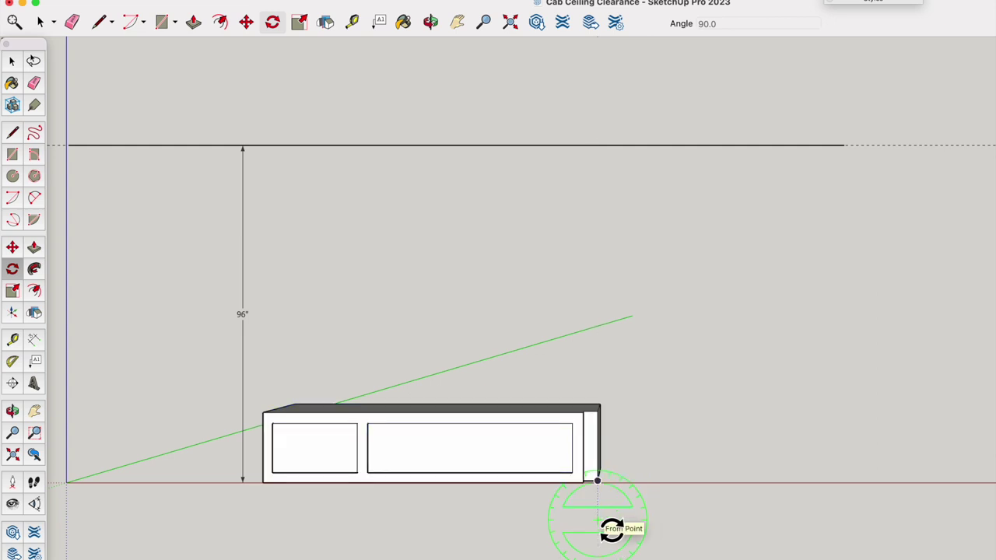
key("space")
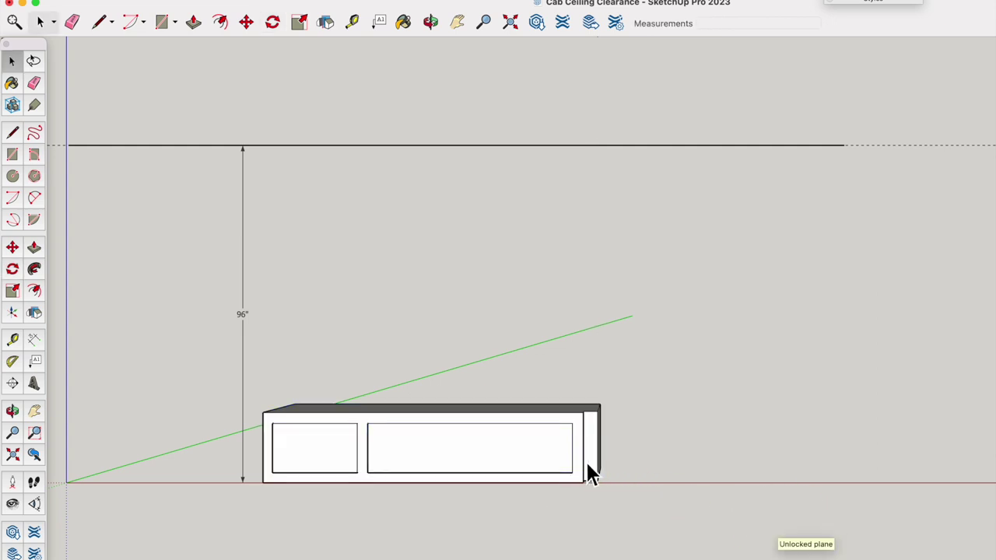
Step: Rotate the laid-down cabinet up by 75 degrees about its front corner on the floor line
left_click(589, 472)
key("q")
left_click(596, 482)
left_click(653, 482)
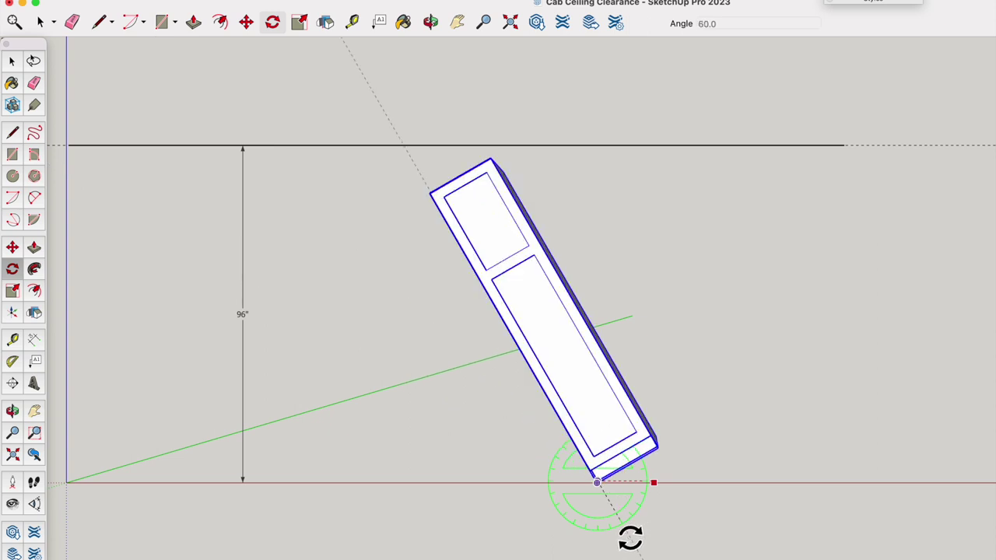
type("75")
key("Return")
key("space")
scroll(568, 117, "up", 10)
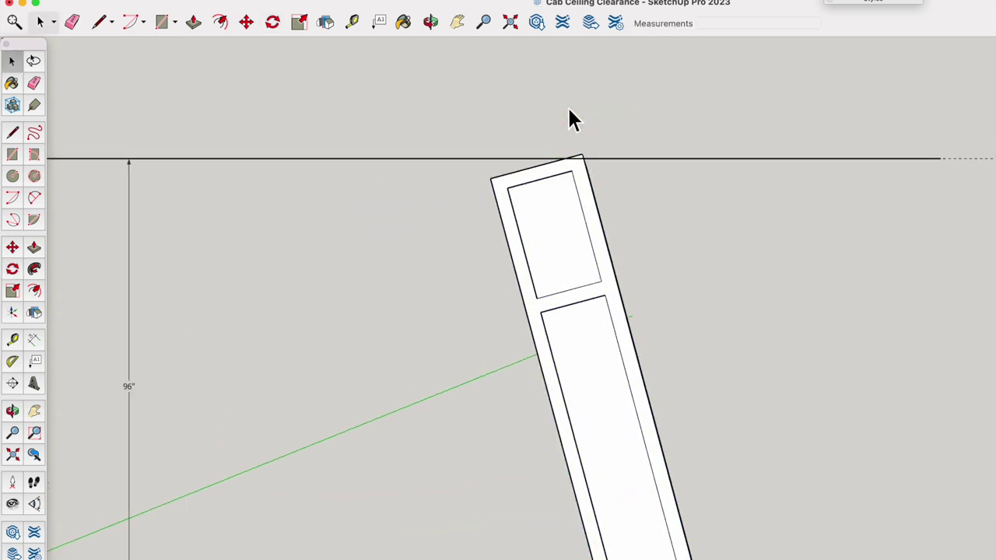
scroll(619, 238, "up", 5)
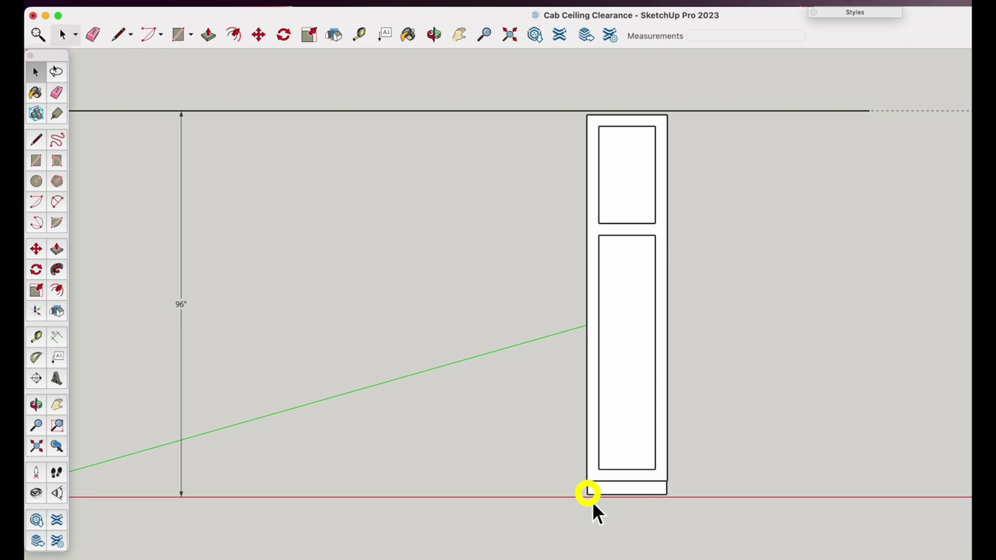
Step: Dimension the upright cabinet's front diagonal between its lower-left and upper-right corners, placing the dimension beside the cabinet
left_click(665, 115)
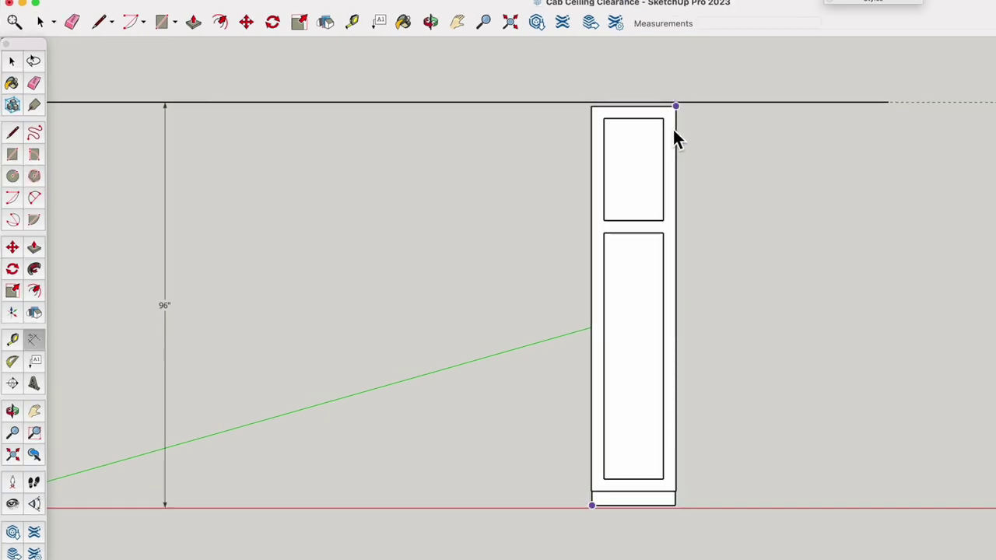
left_click(676, 106)
left_click(787, 168)
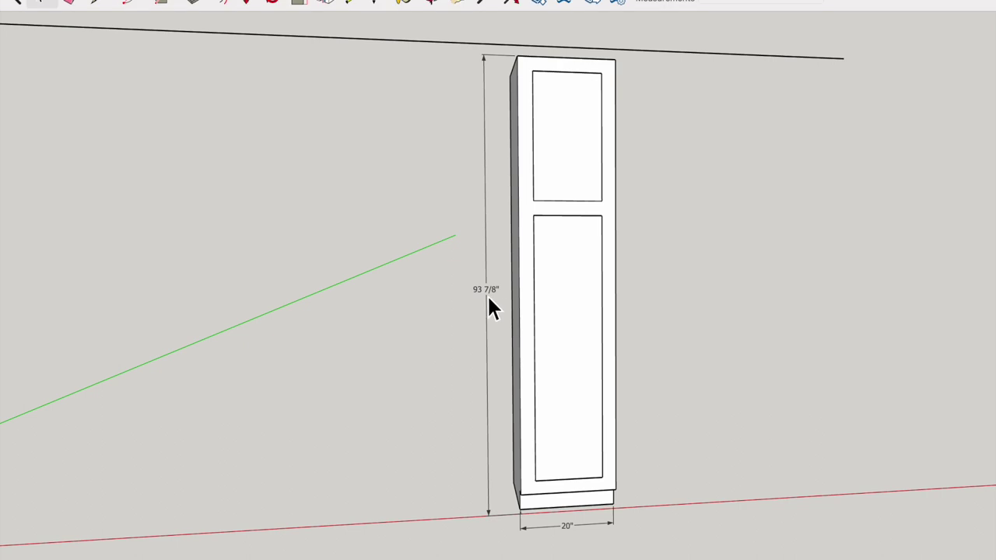
Step: Delete the cabinet's height and width dimensions
left_click(487, 296)
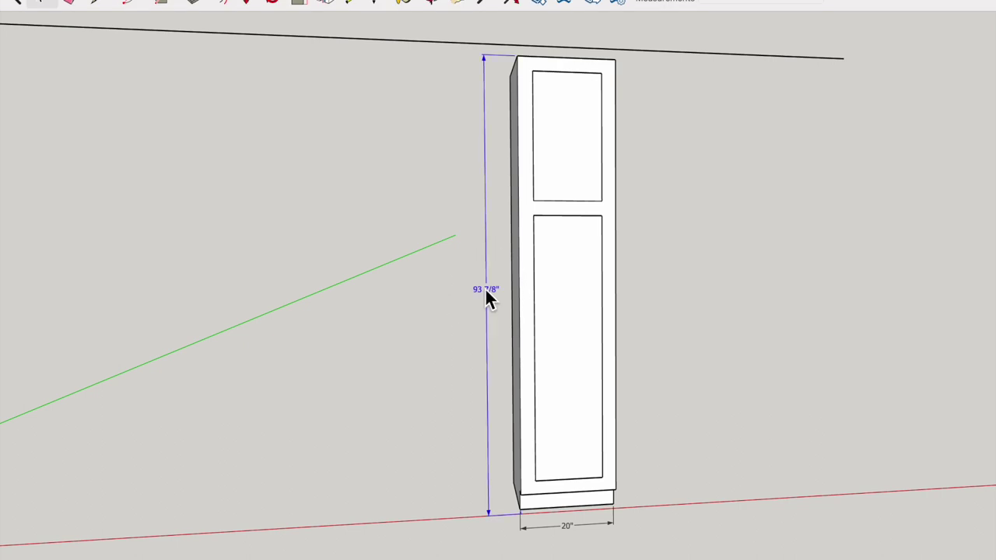
left_click(569, 529, "shift")
key("Delete")
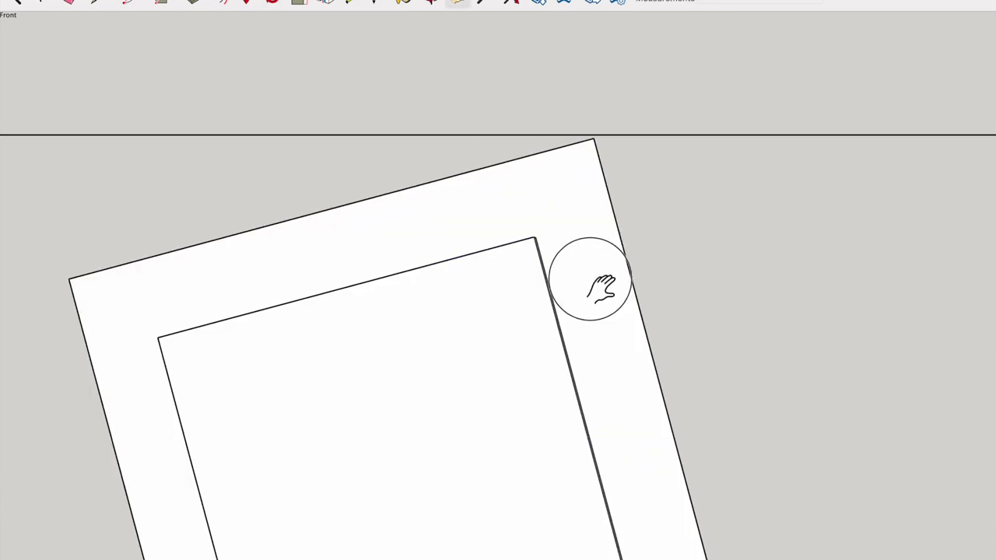
Step: Rotate the tilted cabinet fully upright about its lower-left corner in the front view
left_click_drag(599, 284, 600, 288)
scroll(592, 216, "up", 3)
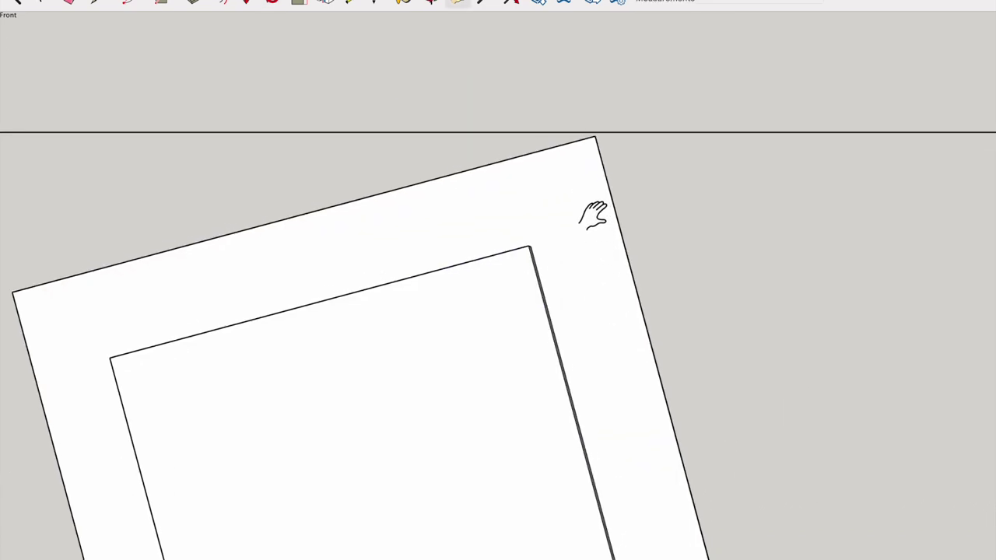
left_click_drag(582, 182, 581, 226)
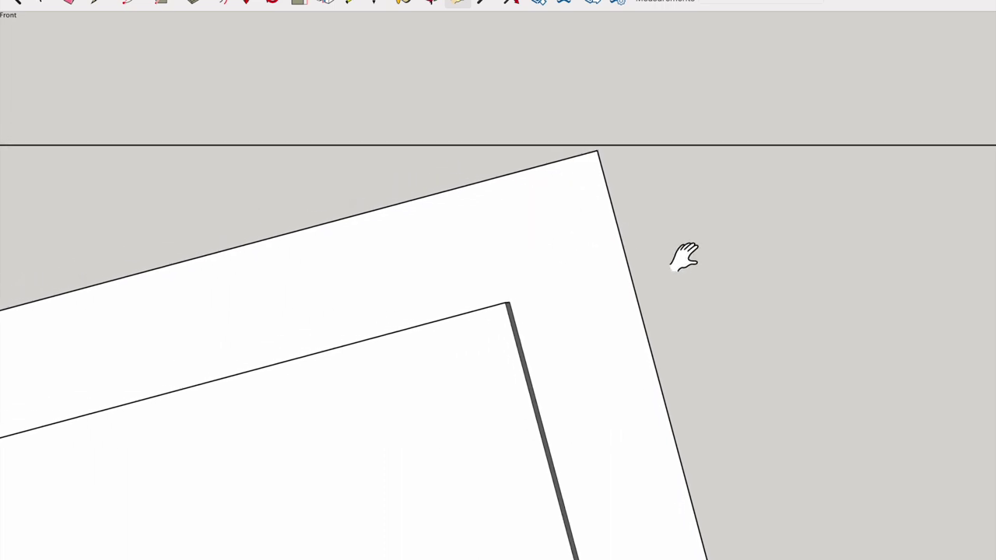
key("space")
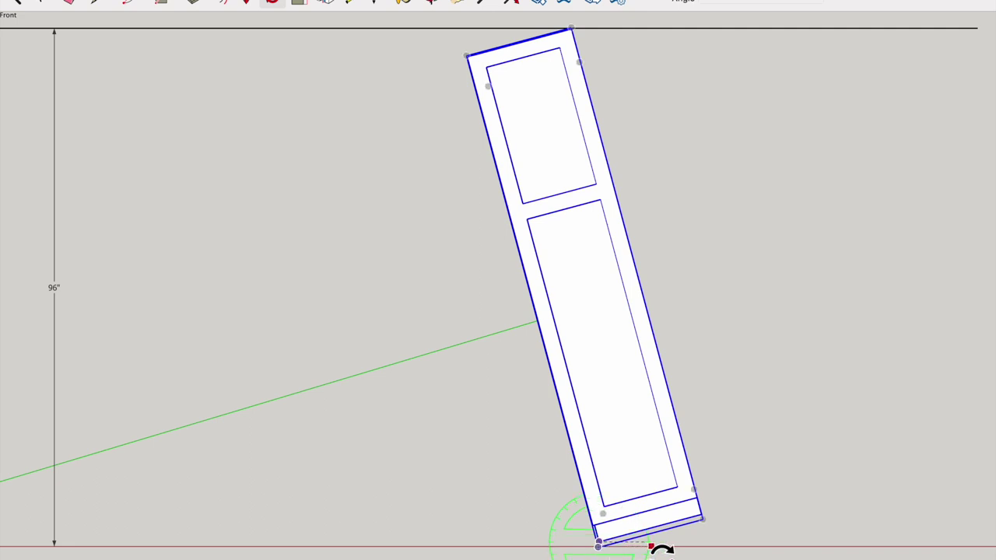
left_click(560, 548)
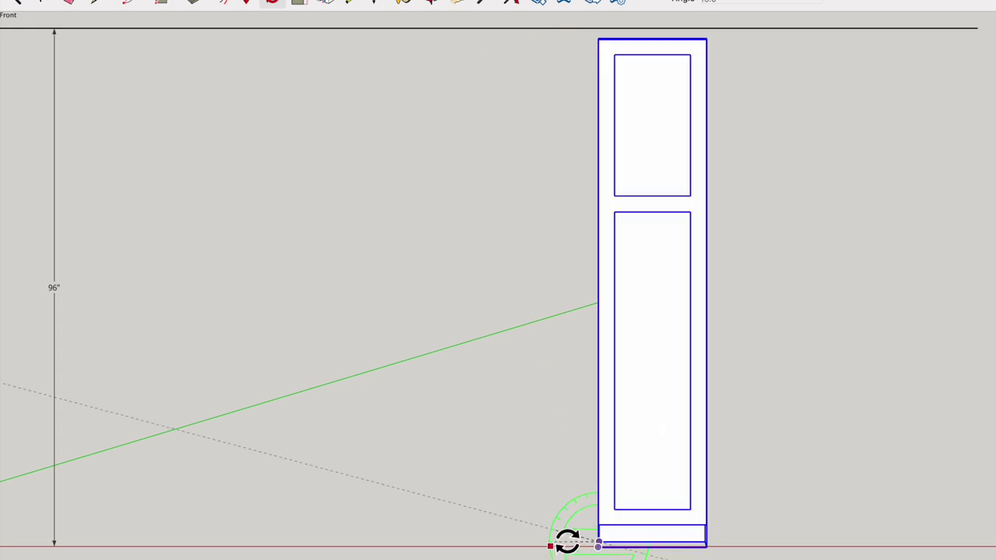
left_click(567, 540)
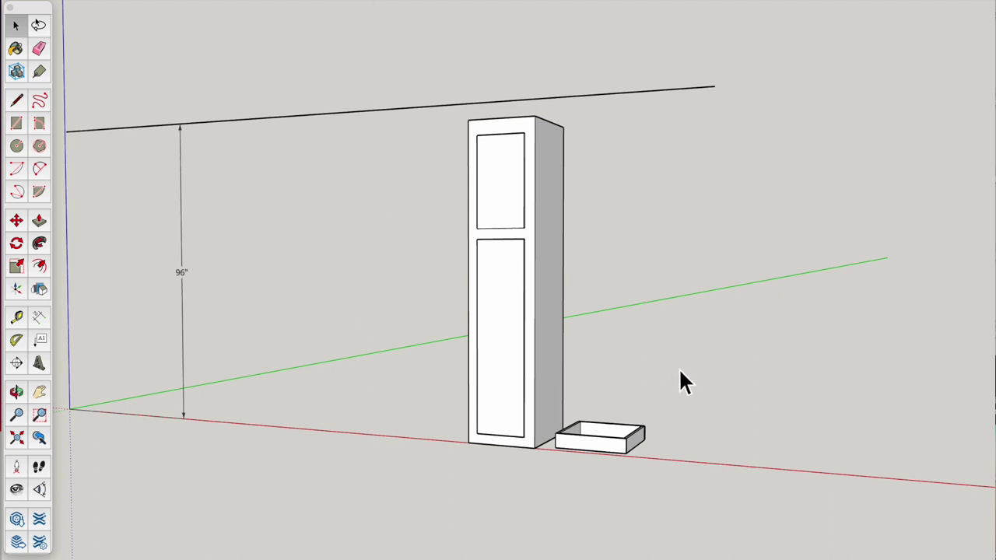
Step: Dimension the height of the cabinet box along its front left edge and move the box onto the separate toe-kick base
key("o")
left_click_drag(702, 382, 738, 373)
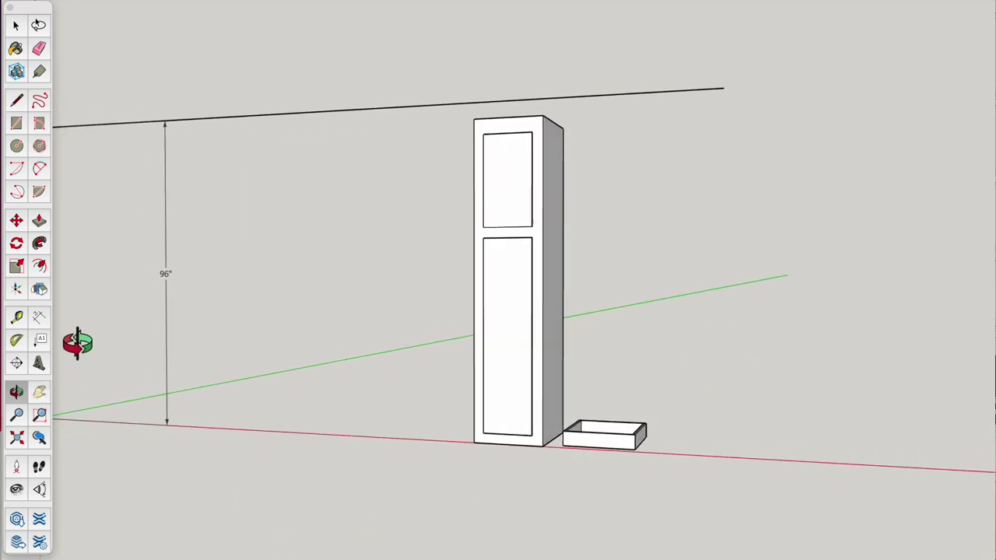
left_click(41, 316)
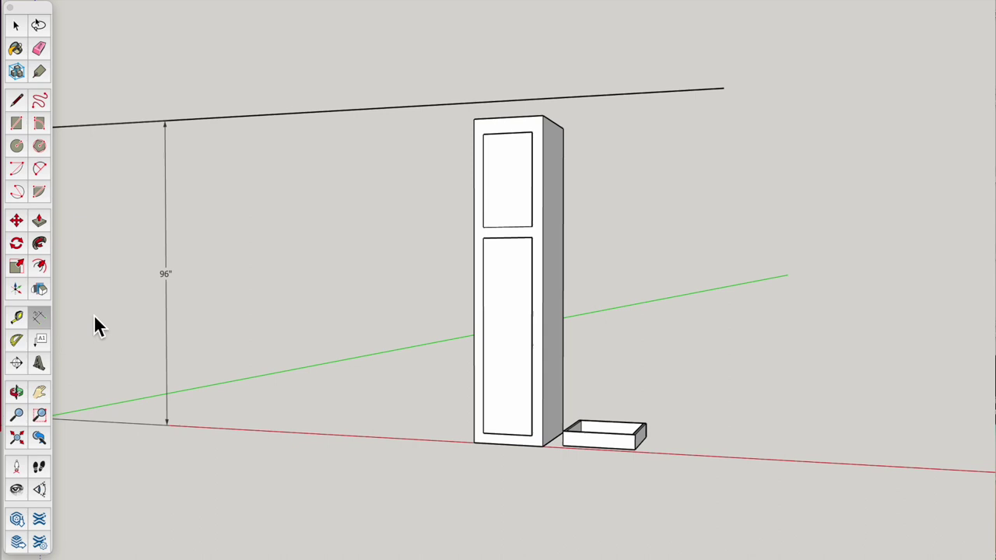
left_click(475, 120)
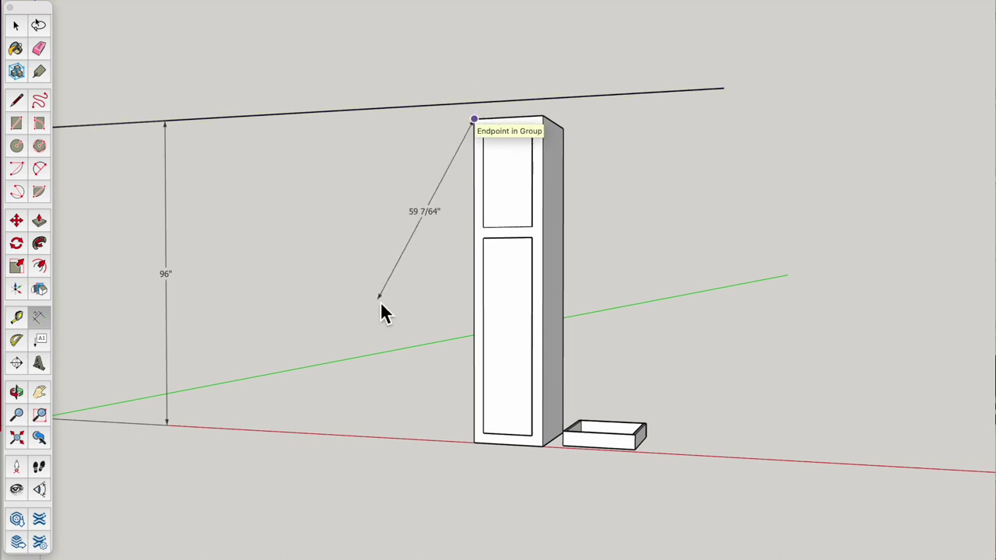
left_click(475, 442)
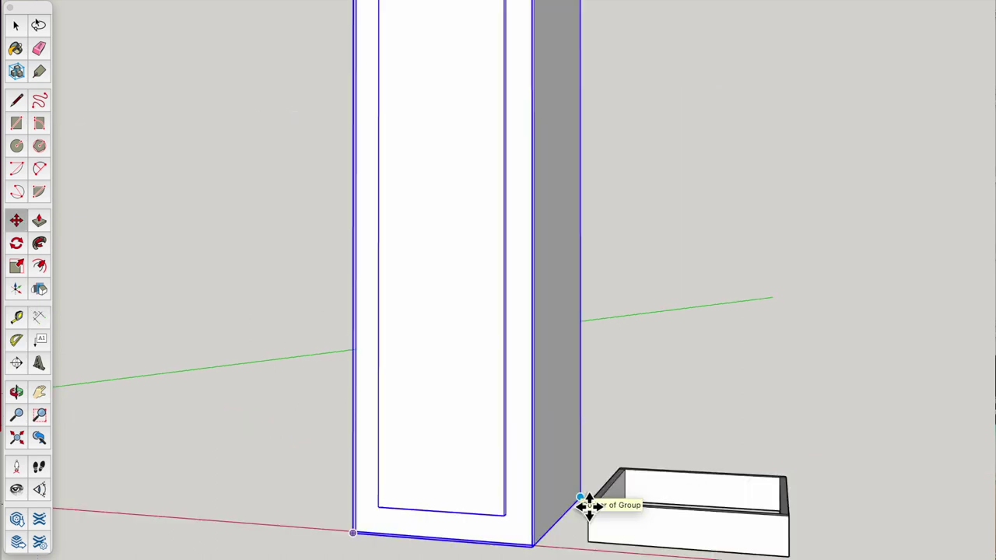
left_click_drag(590, 506, 802, 491)
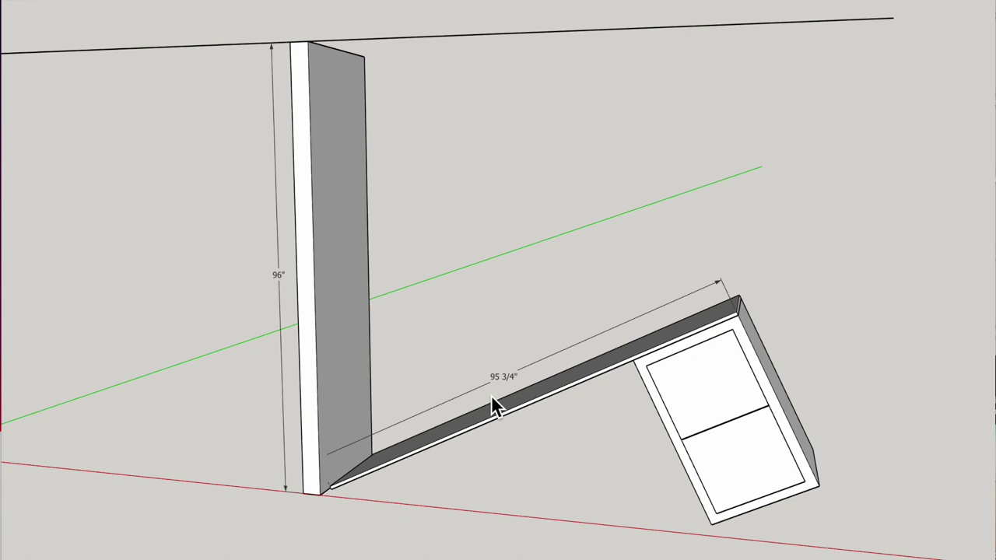
Step: Rotate the leaning panel with its attached two-door cabinet upright about the panel's lower corner, next to the wall
left_click(497, 484)
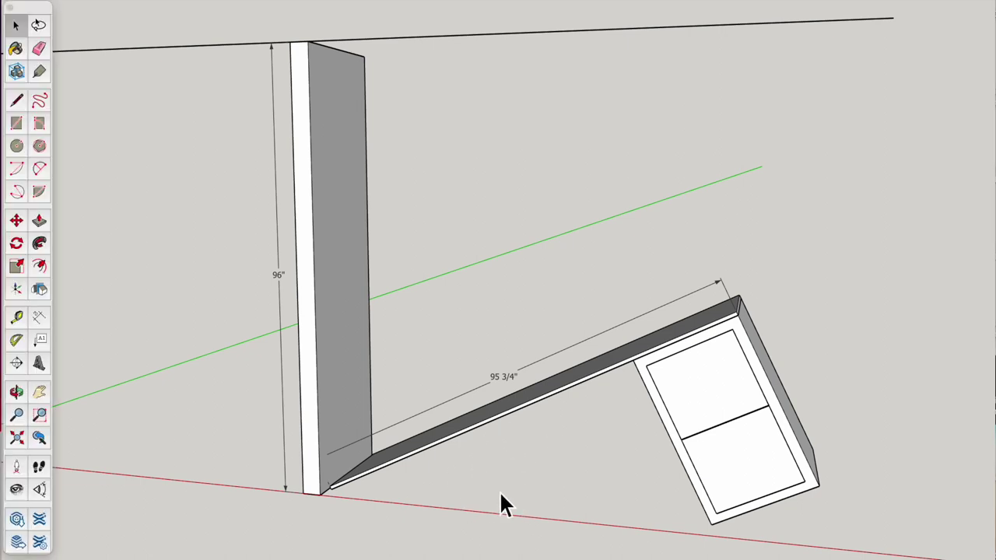
key("o")
left_click_drag(493, 484, 630, 392)
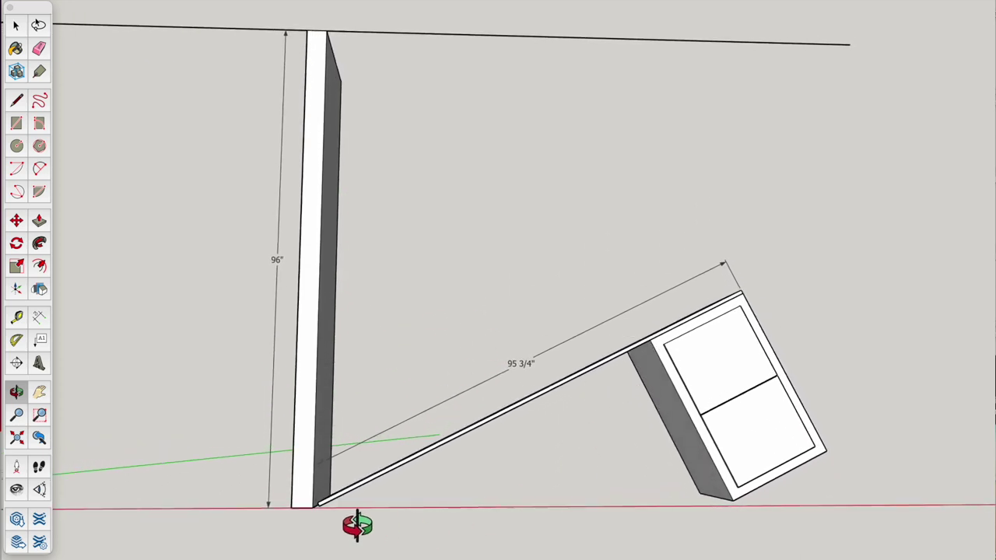
scroll(333, 517, "up", 6)
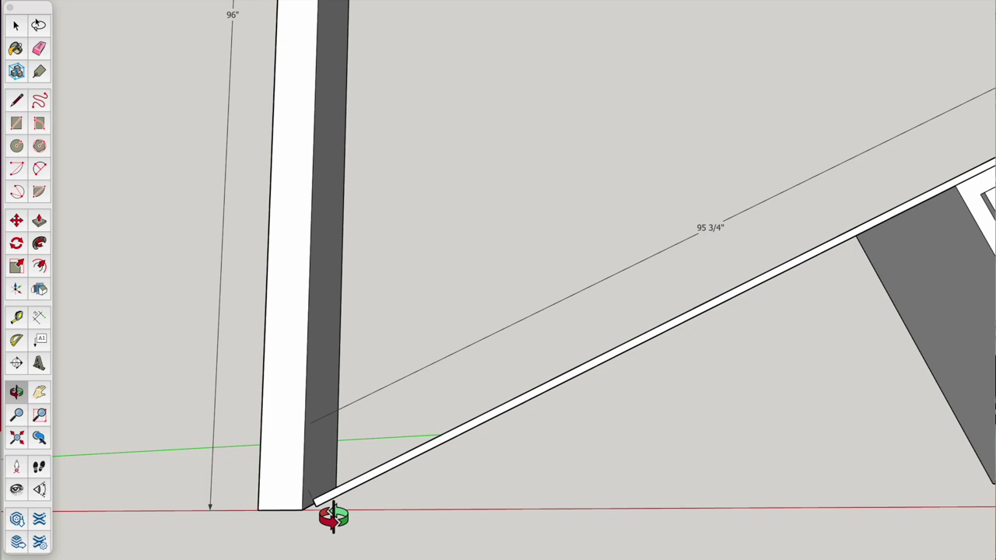
left_click_drag(327, 523, 375, 498)
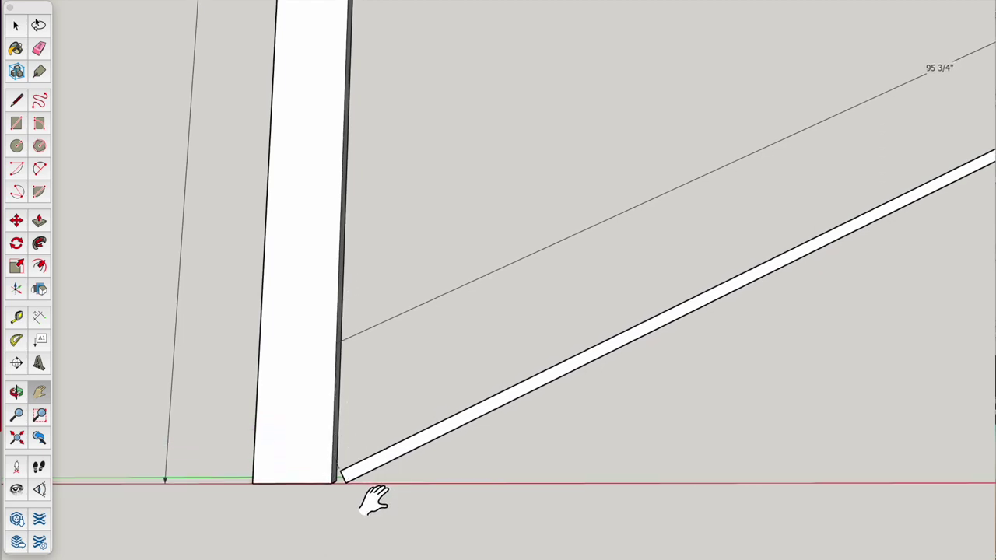
left_click(16, 243)
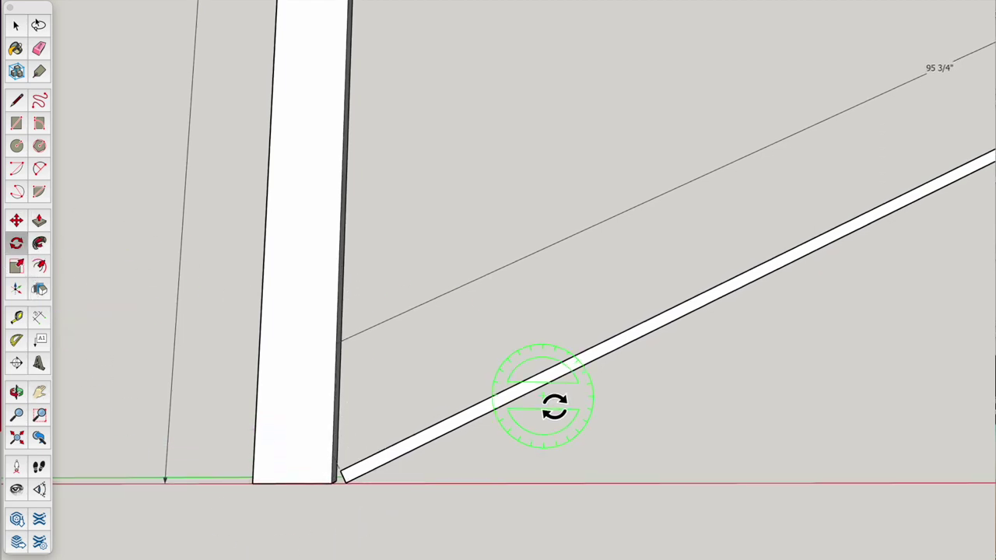
left_click(340, 470)
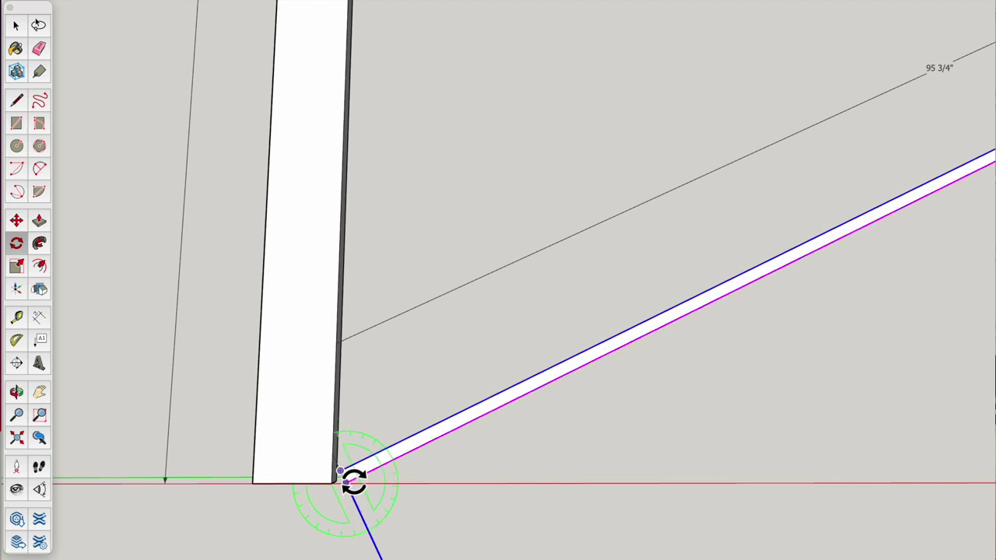
left_click(350, 472)
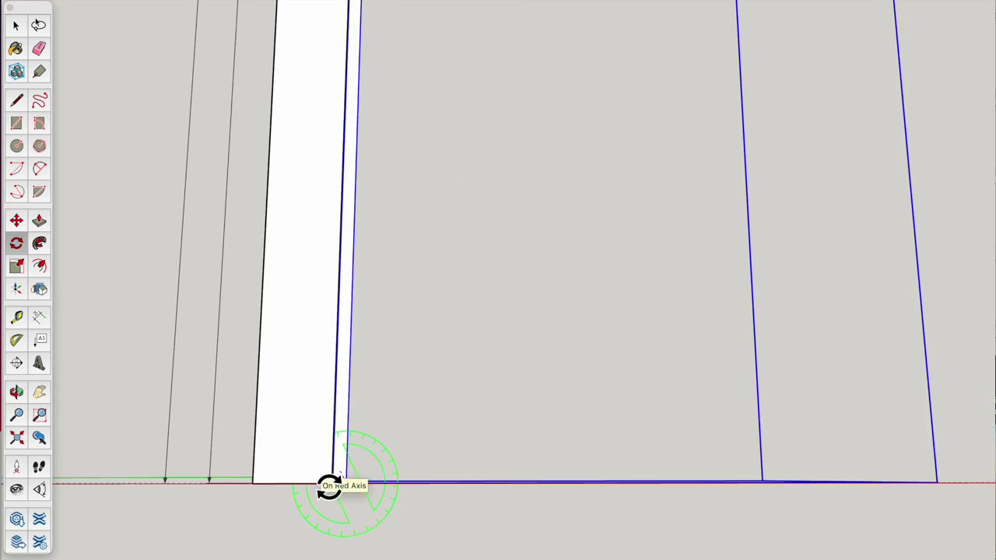
scroll(437, 488, "up", 2)
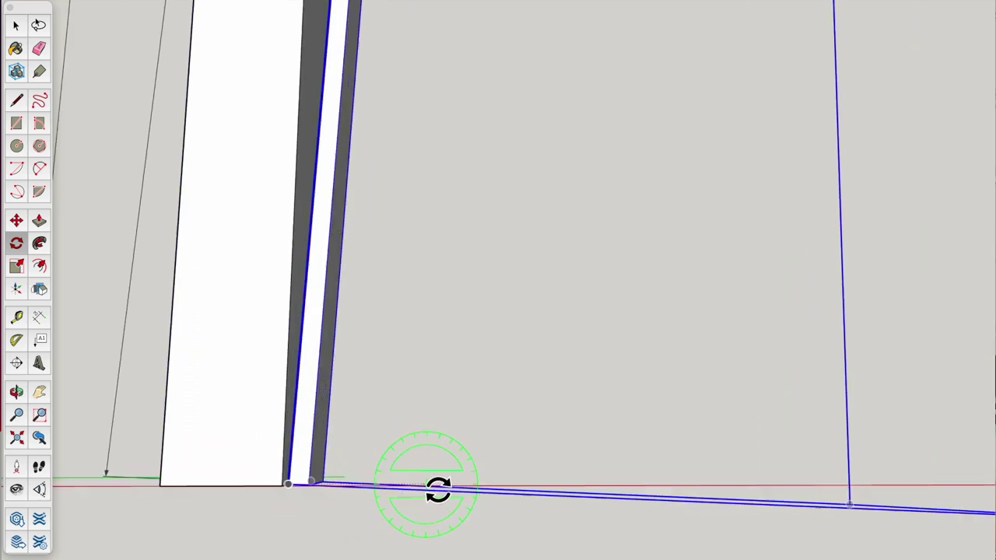
scroll(427, 386, "down", 4)
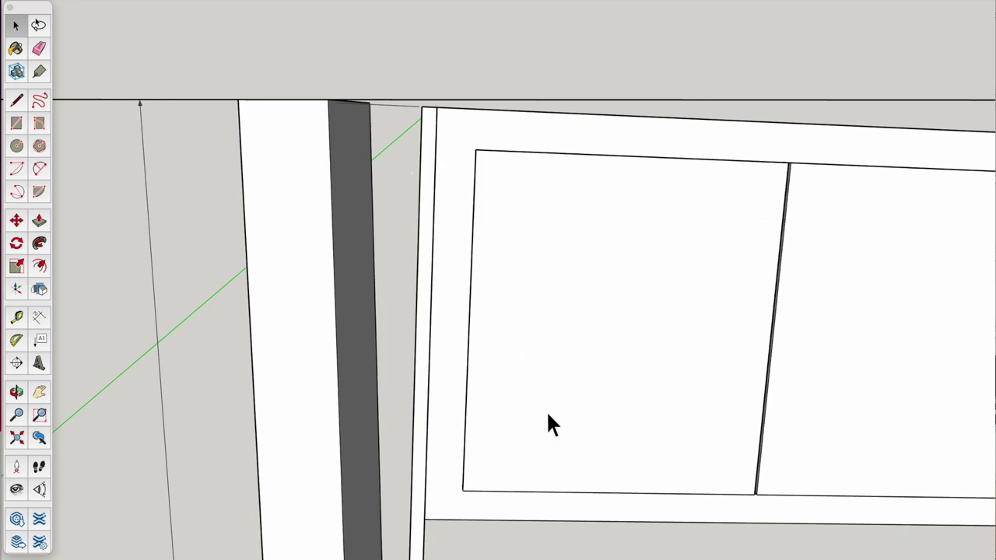
scroll(542, 440, "down", 6)
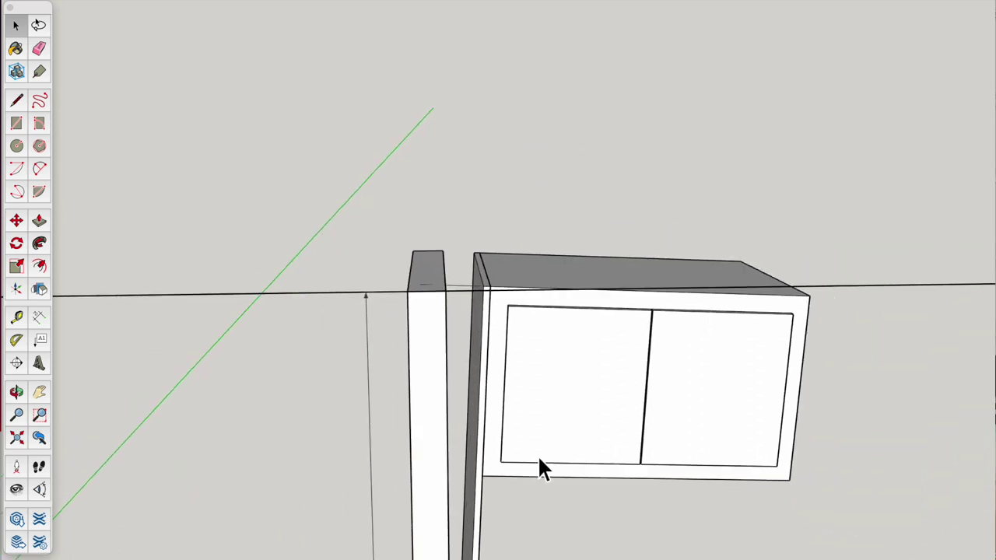
left_click_drag(543, 475, 525, 412)
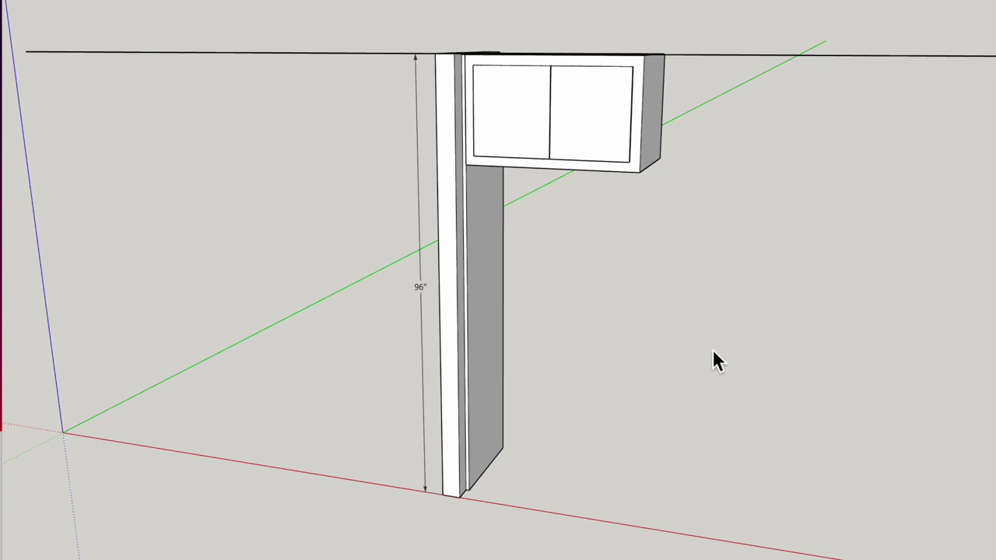
key("h")
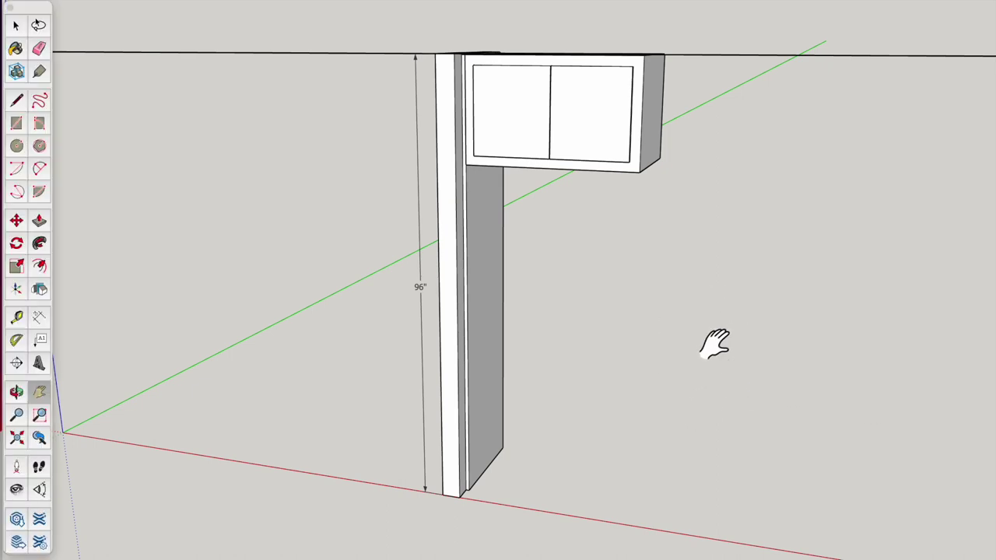
key("o")
left_click_drag(695, 351, 717, 339)
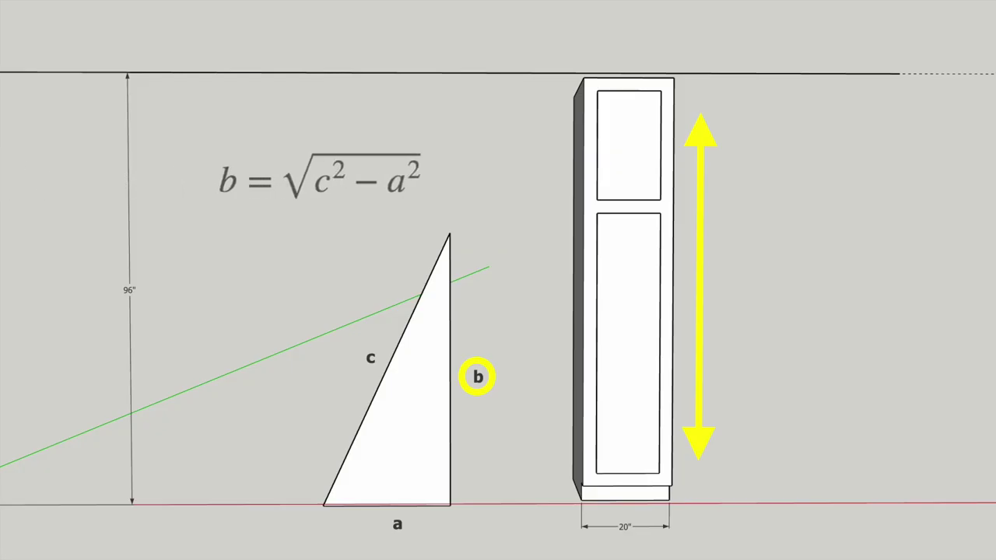